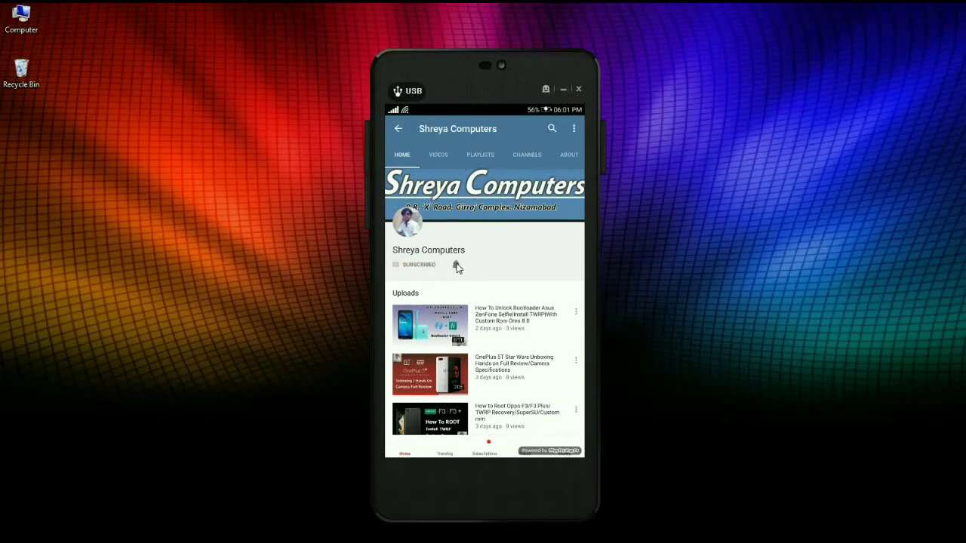
# Tap the bell next to SUBSCRIBED to get every Shreya Computers upload notification.
pyautogui.click(455, 264)
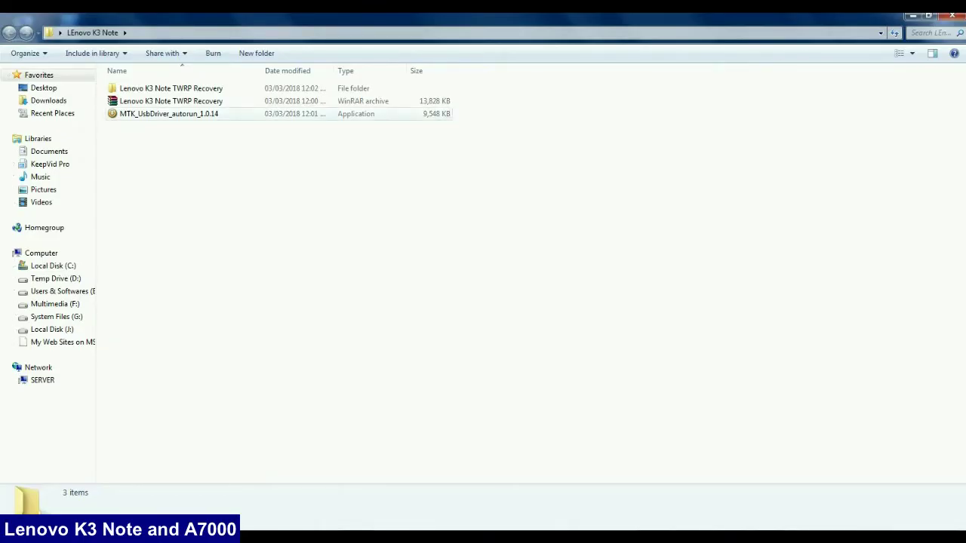
# Install Lenovo USB Driver 1.0.14 from MTK_UsbDriver_autorun, accepting the unverified driver software.
pyautogui.doubleClick(185, 113)
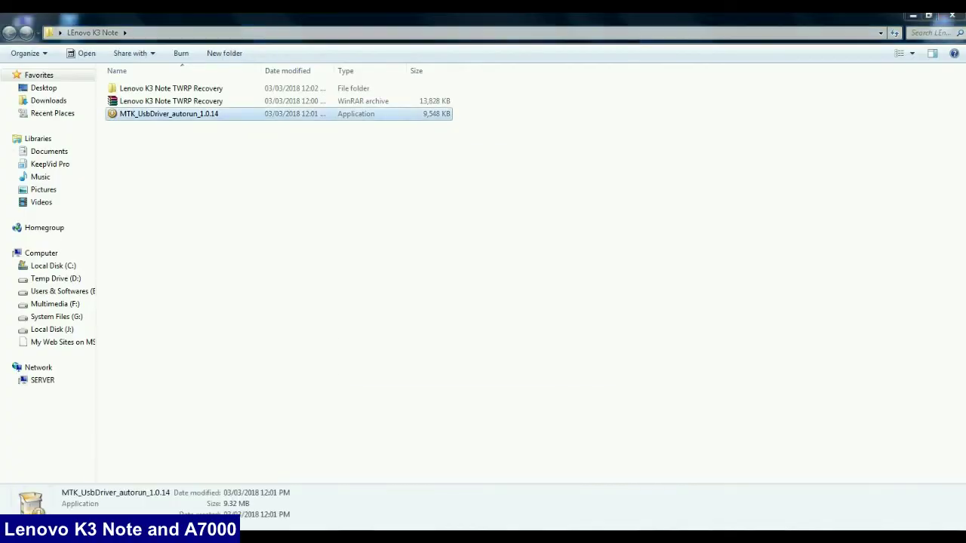
pyautogui.press('Return')
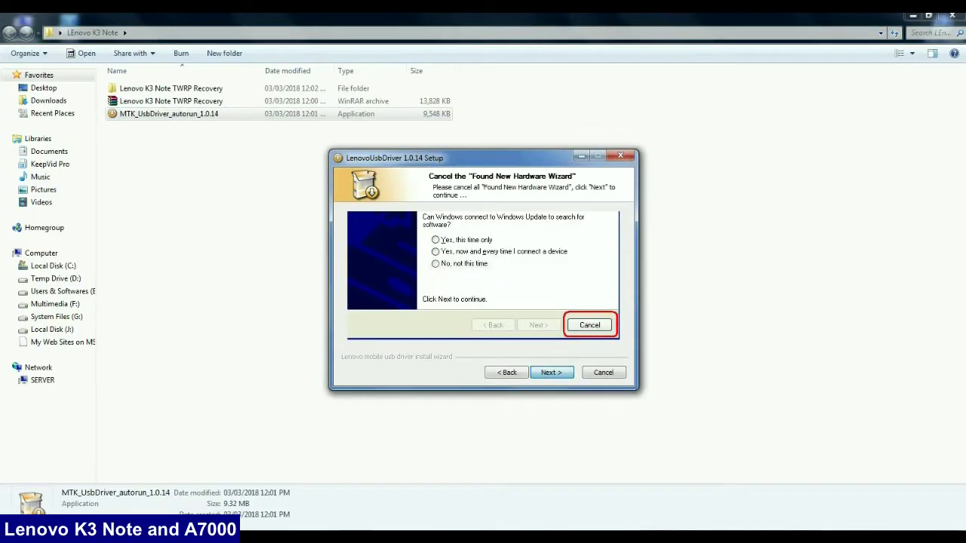
pyautogui.press('Return')
pyautogui.press('Return')
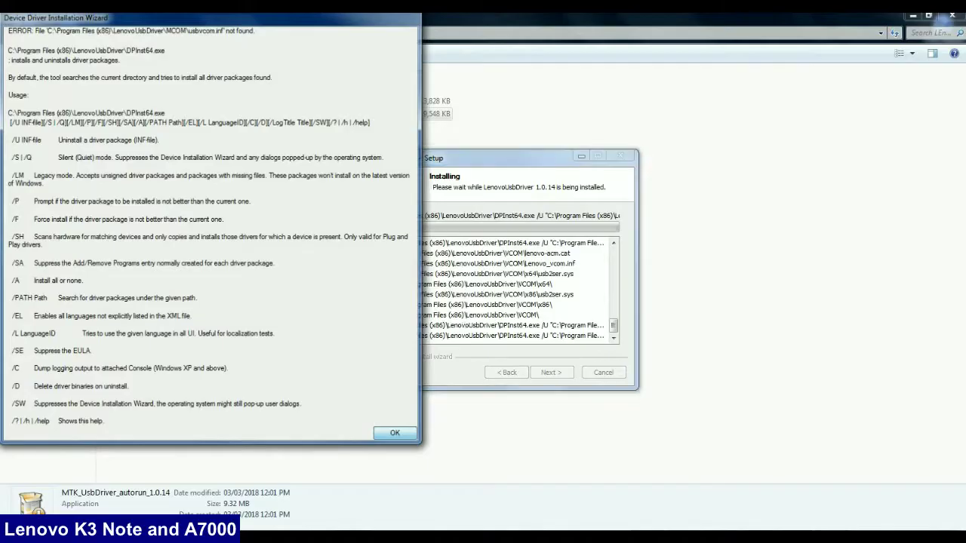
pyautogui.click(397, 435)
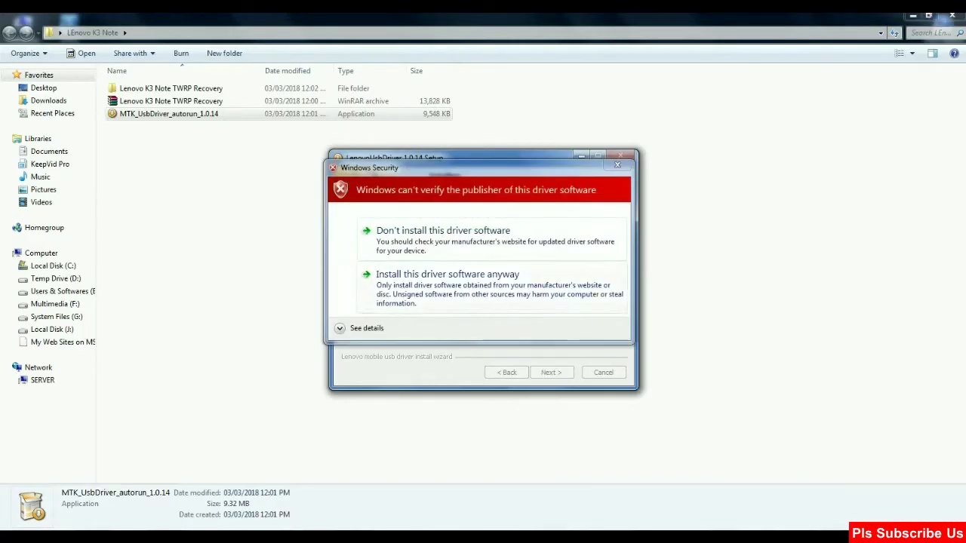
pyautogui.click(448, 275)
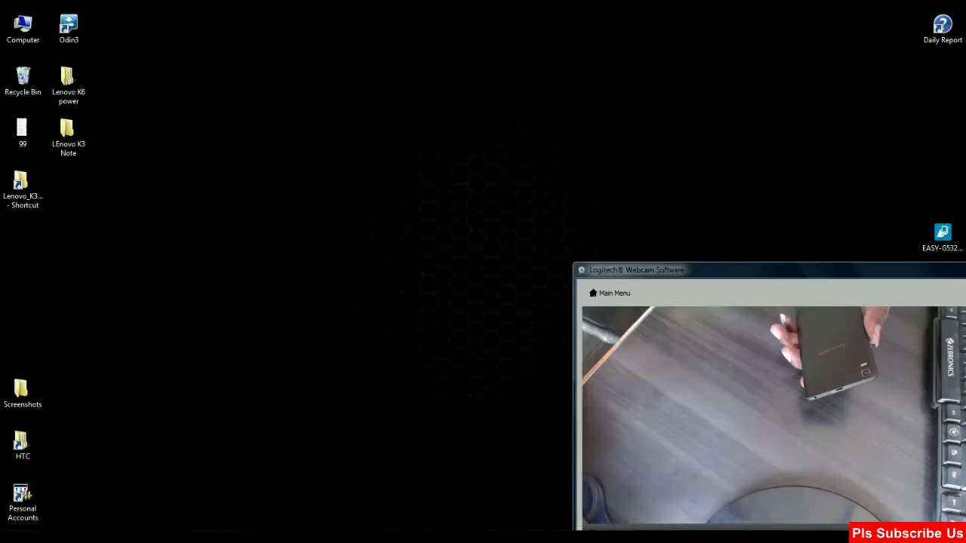
# Launch SP Flash Tool via a Start-menu 'sp' search and dismiss the scatter-file warning.
pyautogui.click(17, 536)
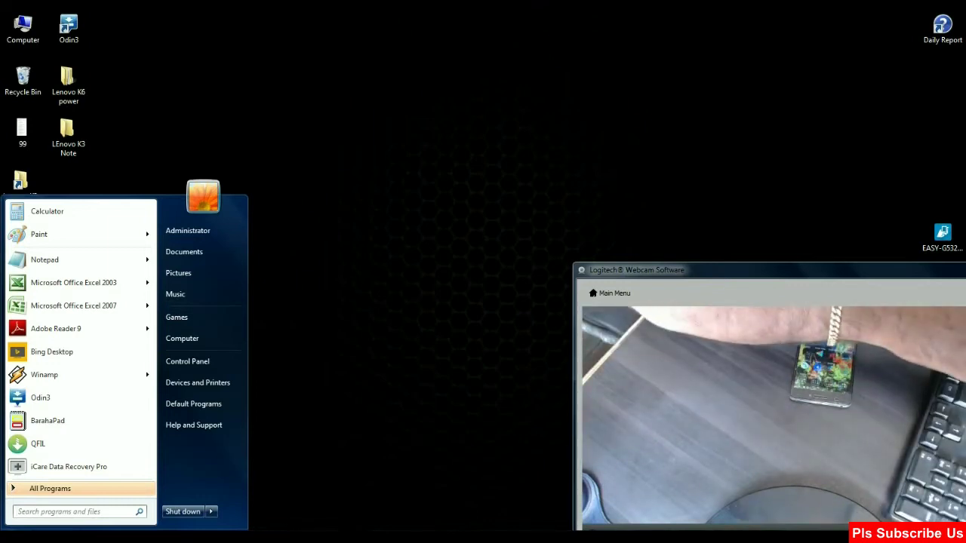
pyautogui.write('sp')
pyautogui.press('Down')
pyautogui.press('Down')
pyautogui.press('Up')
pyautogui.press('Up')
pyautogui.press('Return')
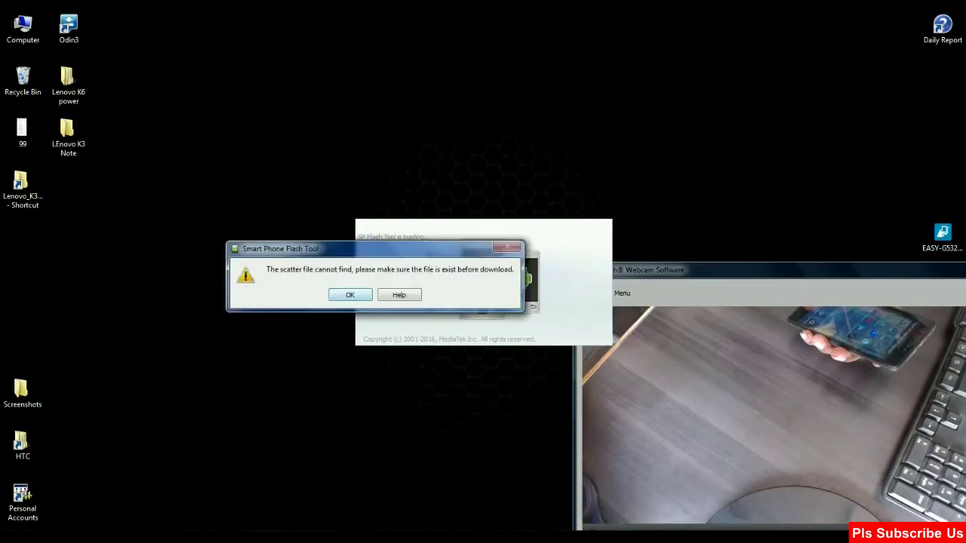
pyautogui.press('Return')
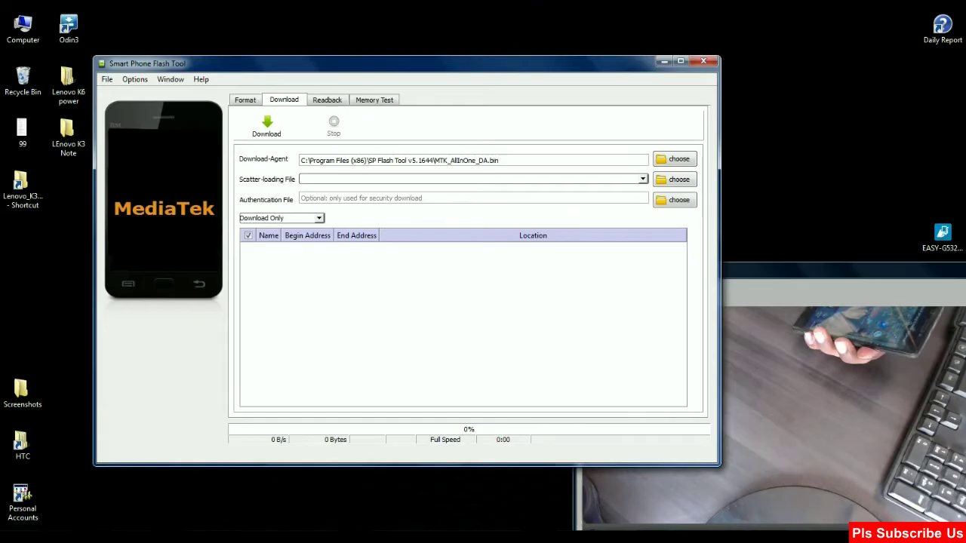
# Load MT6752_Android_scatter from Desktop > LEnovo K3 Note > Lenovo K3 Note TWRP Recovery.
pyautogui.click(674, 179)
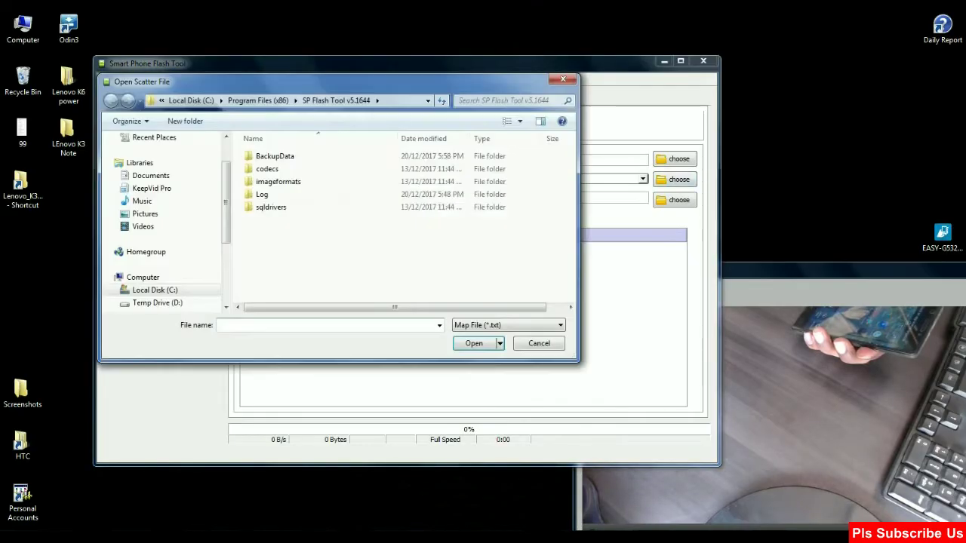
pyautogui.click(145, 156)
pyautogui.click(463, 218)
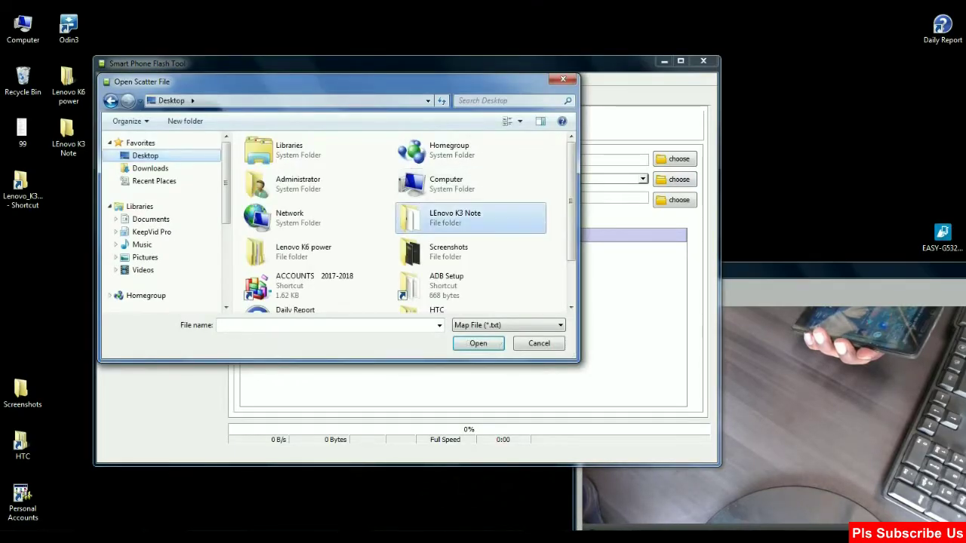
pyautogui.click(474, 343)
pyautogui.doubleClick(307, 156)
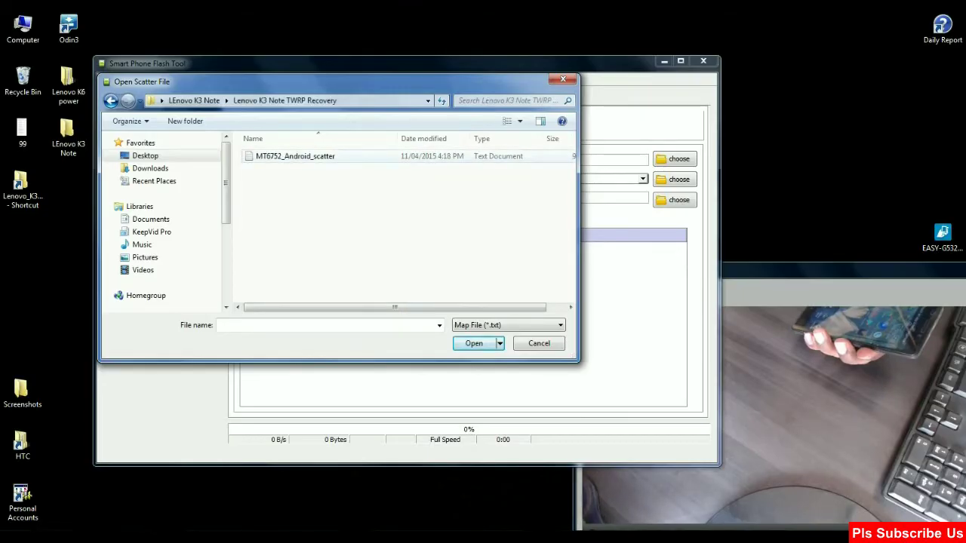
pyautogui.click(295, 156)
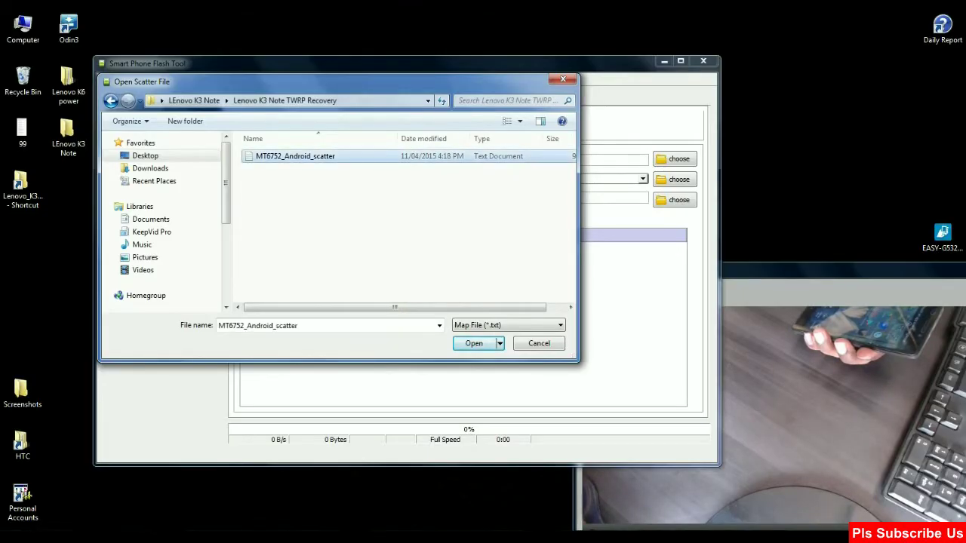
pyautogui.press('Return')
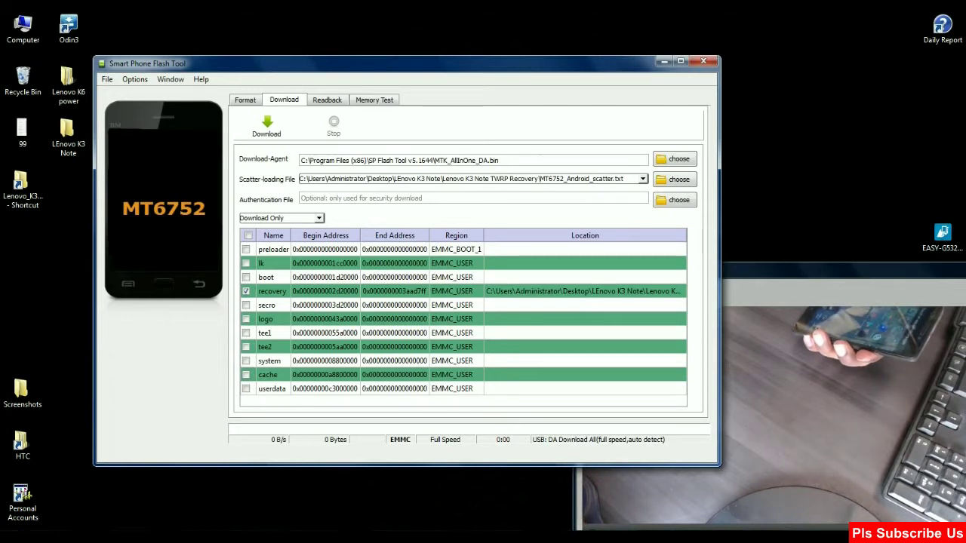
# Keep Download Only mode, review the download checksum options, and reposition the window.
pyautogui.click(319, 217)
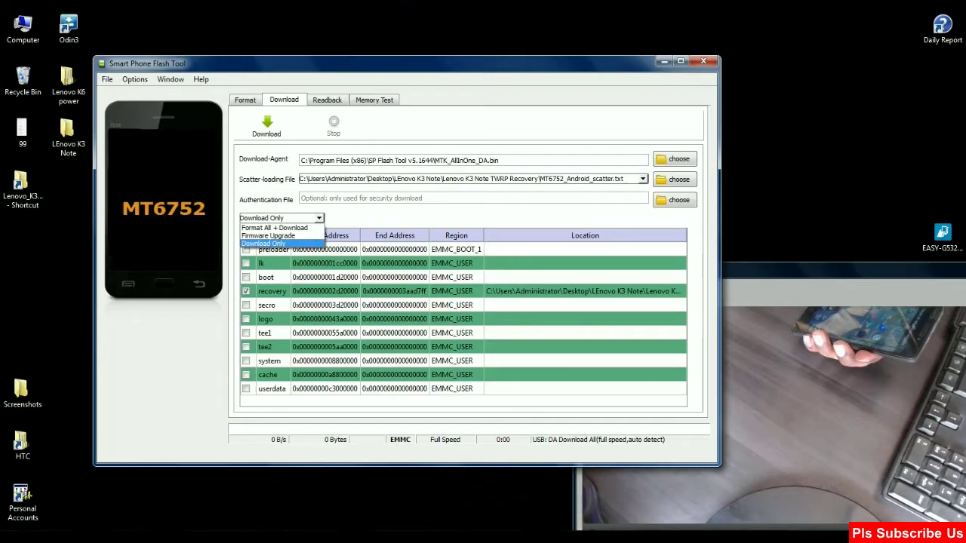
pyautogui.press('Return')
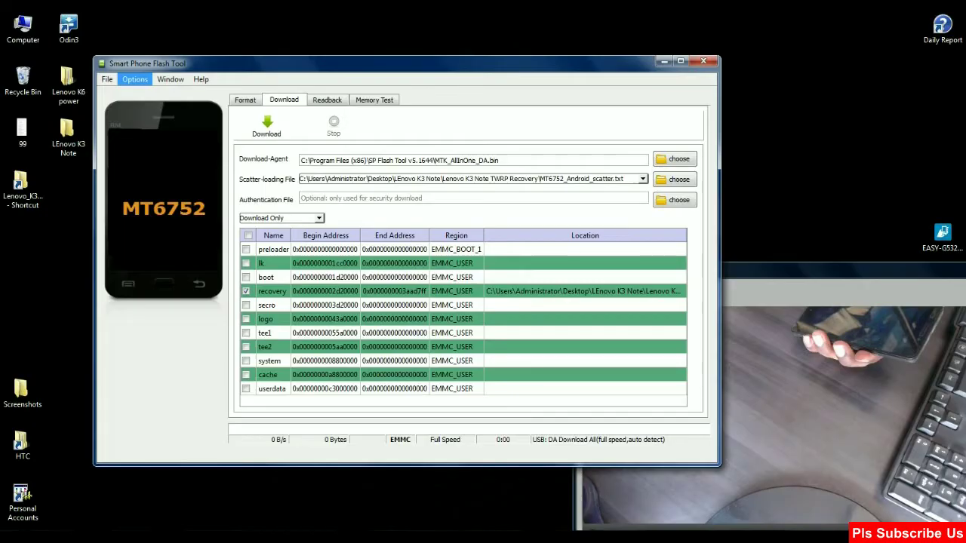
pyautogui.press('Return')
pyautogui.press('Down')
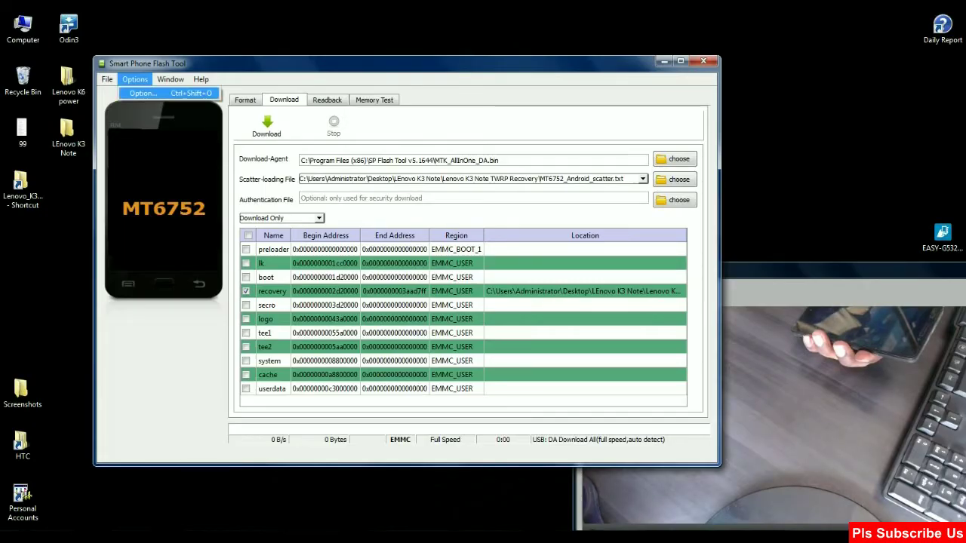
pyautogui.press('Return')
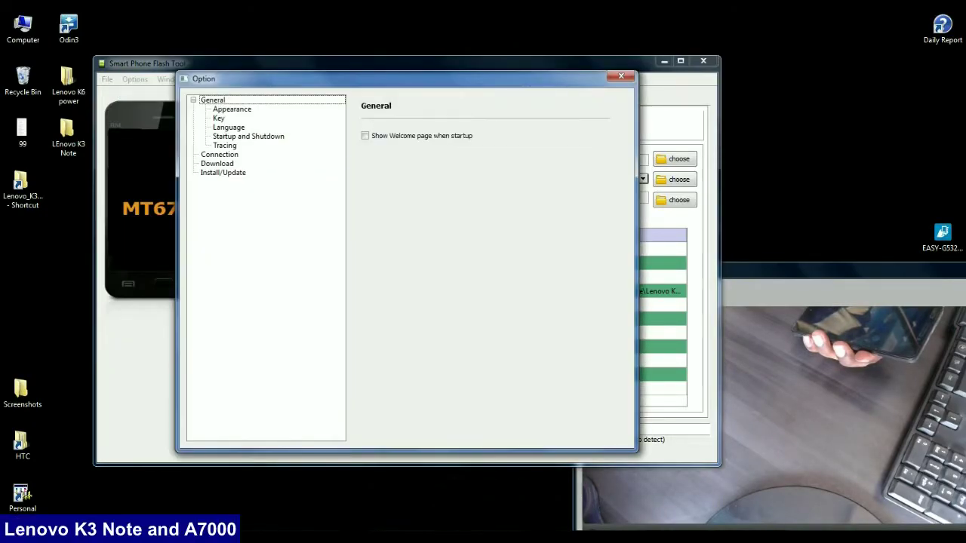
pyautogui.press('d')
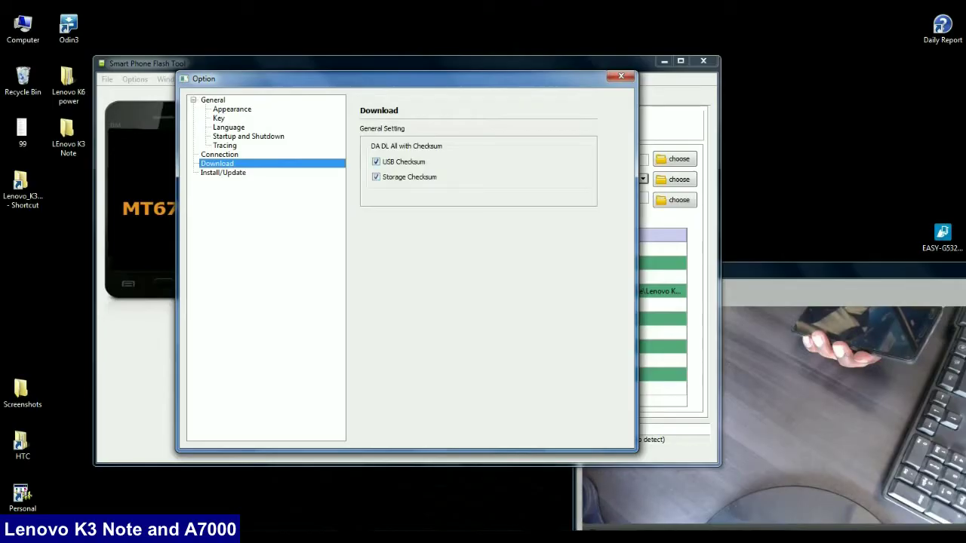
pyautogui.press('Escape')
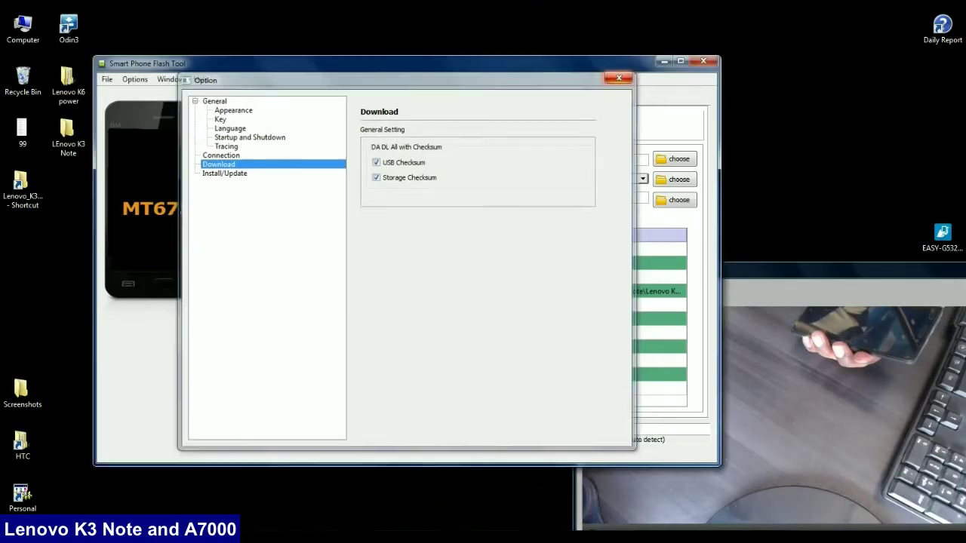
pyautogui.moveTo(302, 63); pyautogui.dragTo(375, 58)
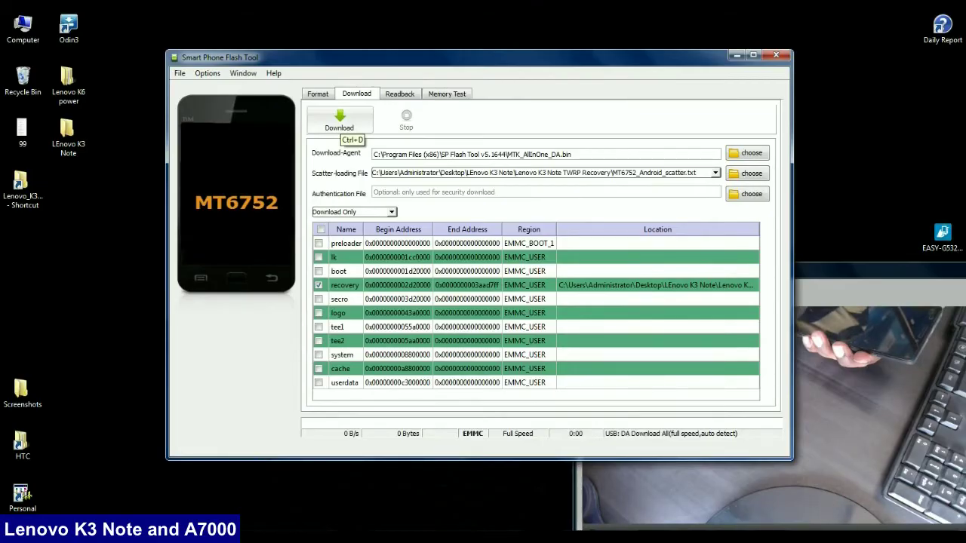
# Start the recovery-only download and move the window aside for the phone connection.
pyautogui.click(340, 121)
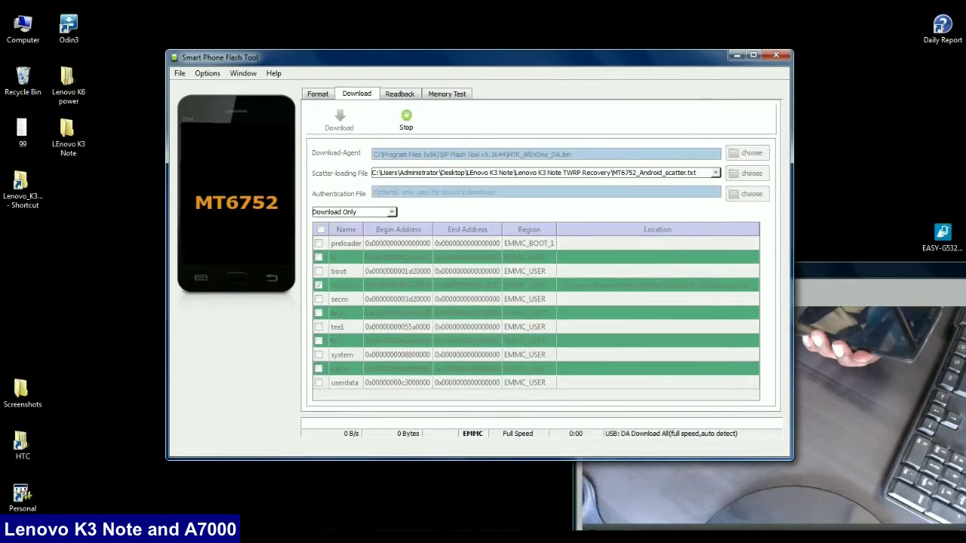
pyautogui.moveTo(302, 56); pyautogui.dragTo(120, 33)
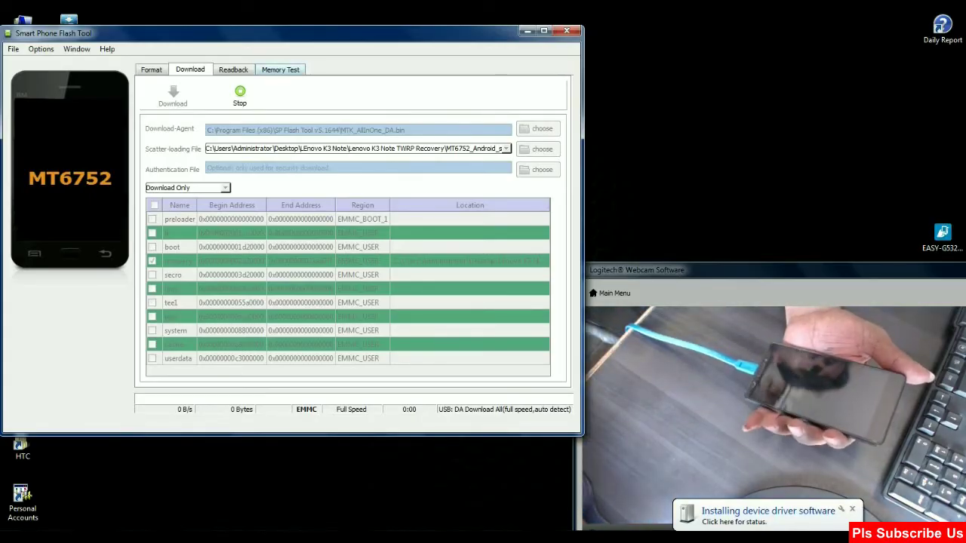
# Wait for flashing to finish, dismiss the Download OK message and close SP Flash Tool.
pyautogui.moveTo(301, 34); pyautogui.dragTo(327, 29)
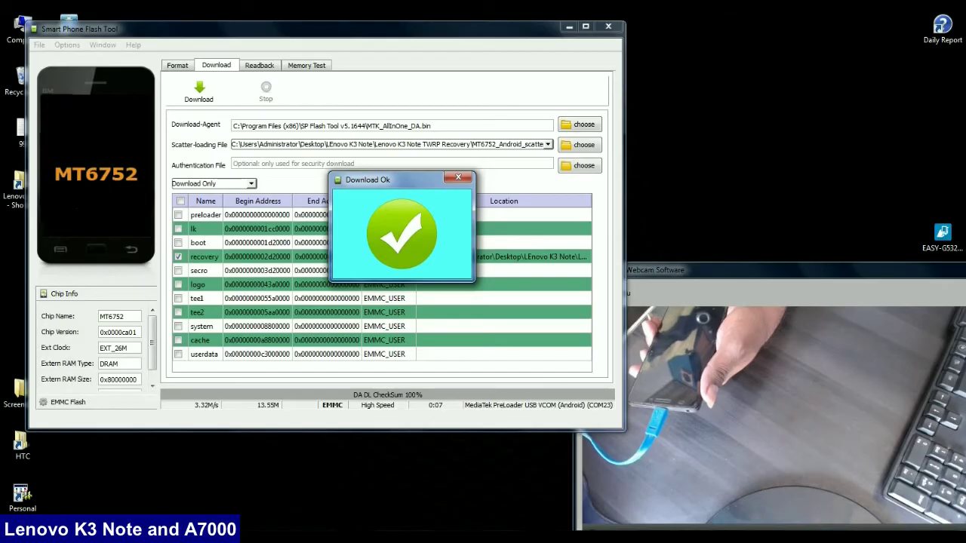
pyautogui.press('Return')
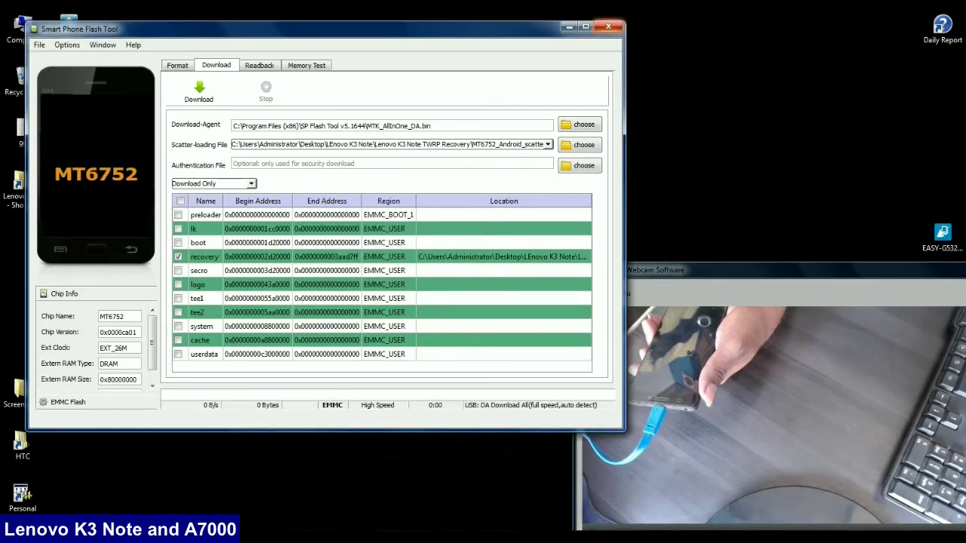
pyautogui.click(609, 26)
# Refresh the desktop from its right-click menu.
pyautogui.rightClick(453, 61)
pyautogui.click(475, 93)
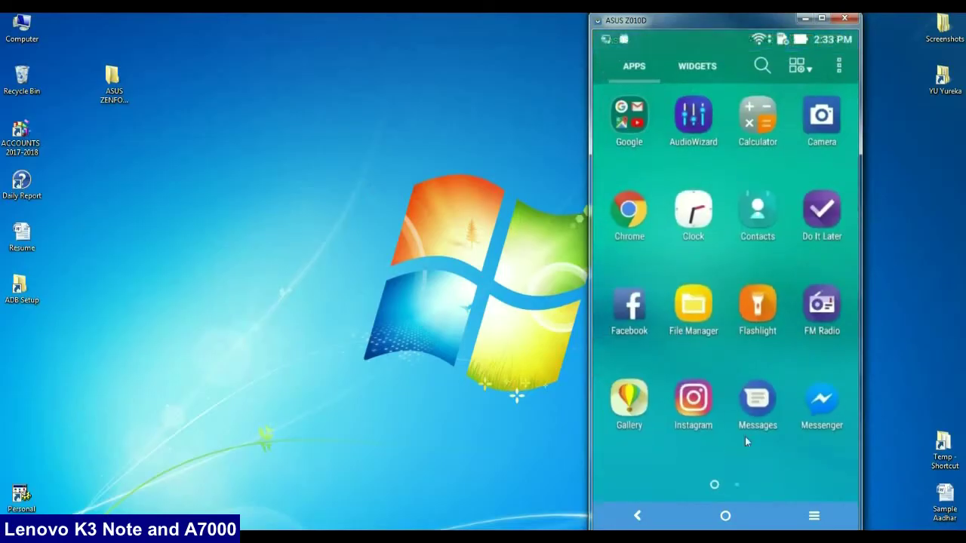
# Find Root Checker in the Play Store by searching 'root che', install it and open it.
pyautogui.moveTo(745, 437); pyautogui.dragTo(650, 442)
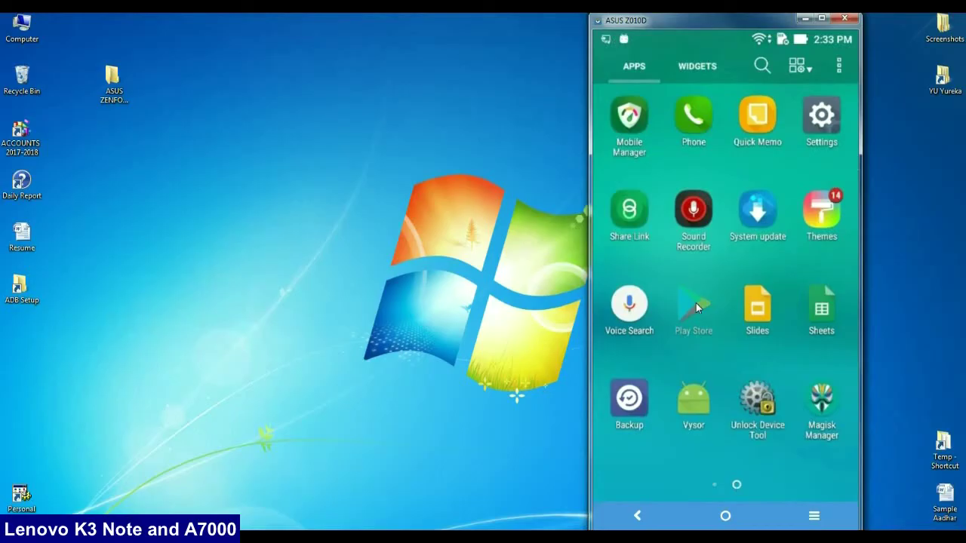
pyautogui.click(713, 75)
pyautogui.write('root che')
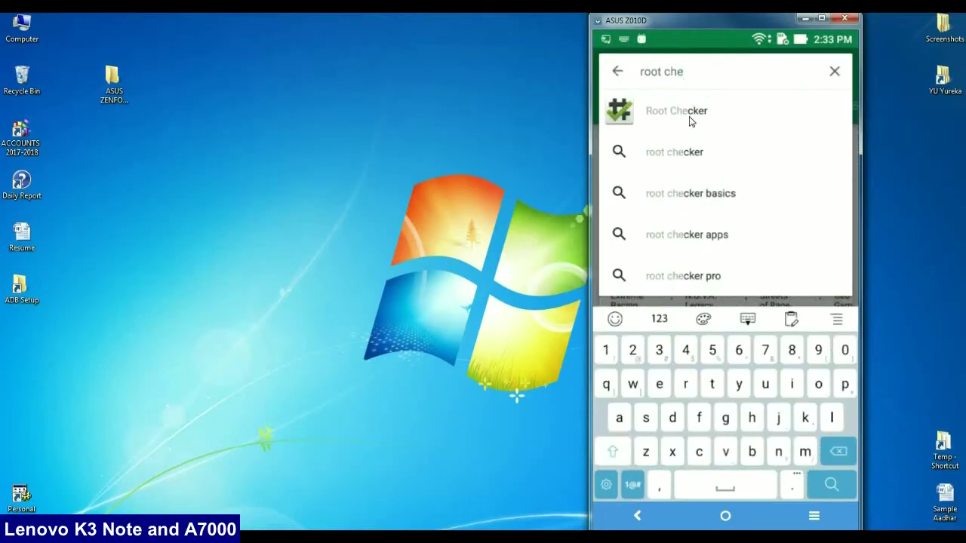
pyautogui.click(689, 115)
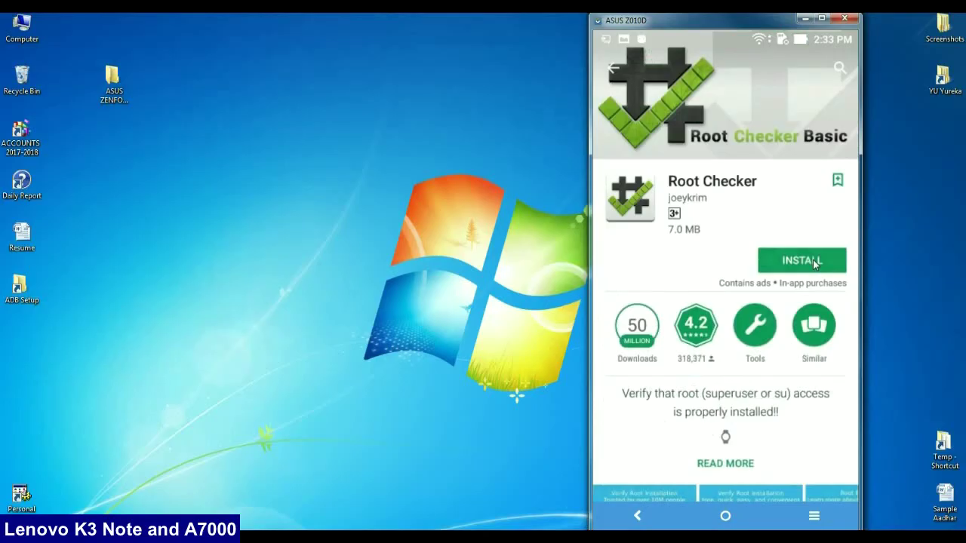
pyautogui.click(814, 263)
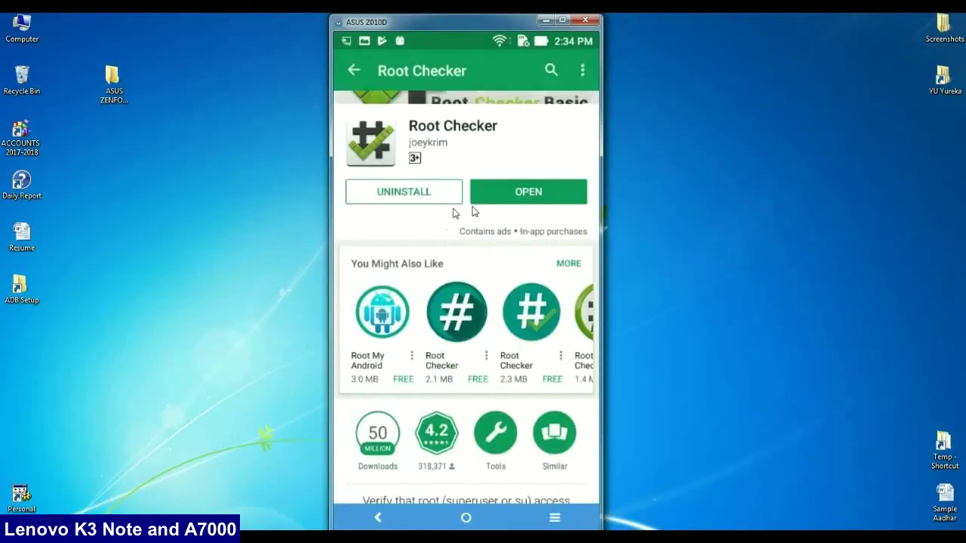
pyautogui.click(503, 198)
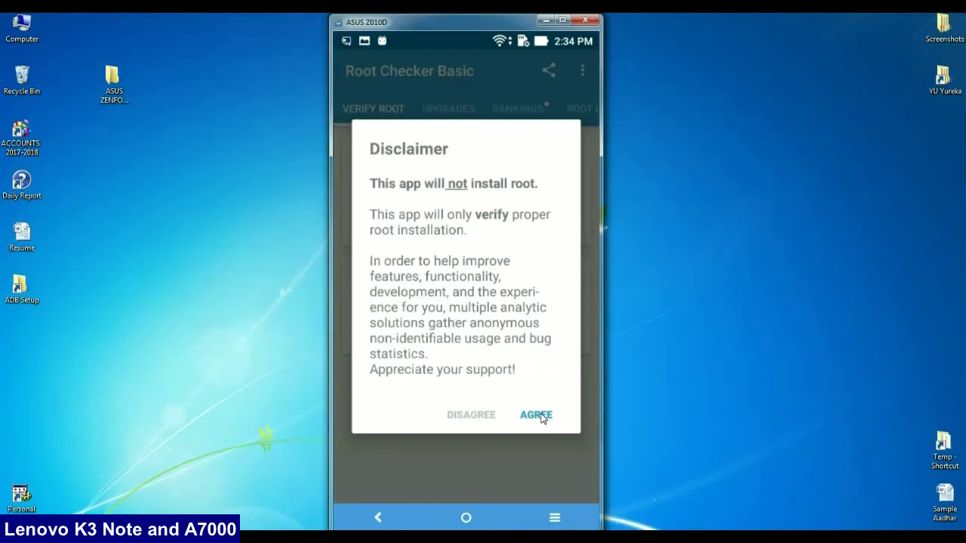
# Agree to the disclaimer, run Verify Root and grant Root Checker superuser access.
pyautogui.click(541, 415)
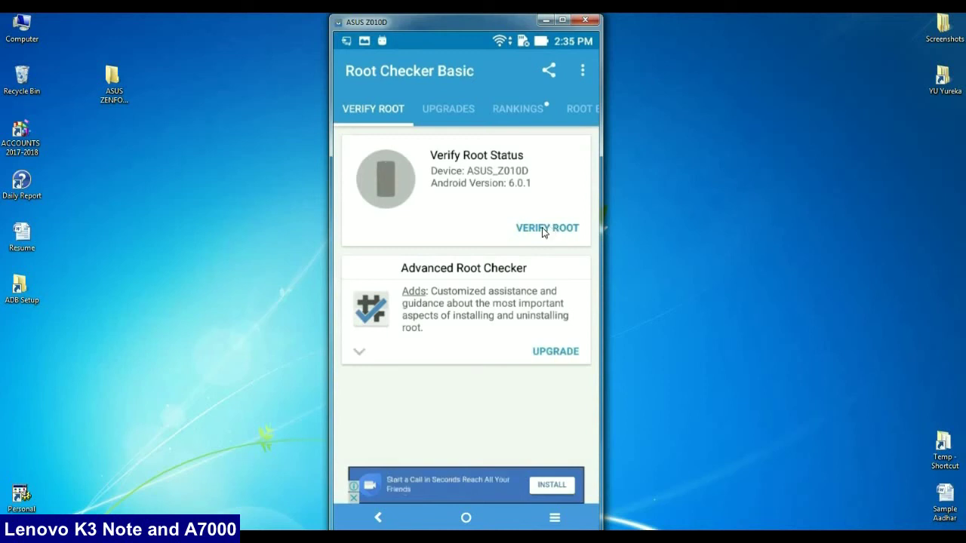
pyautogui.click(542, 229)
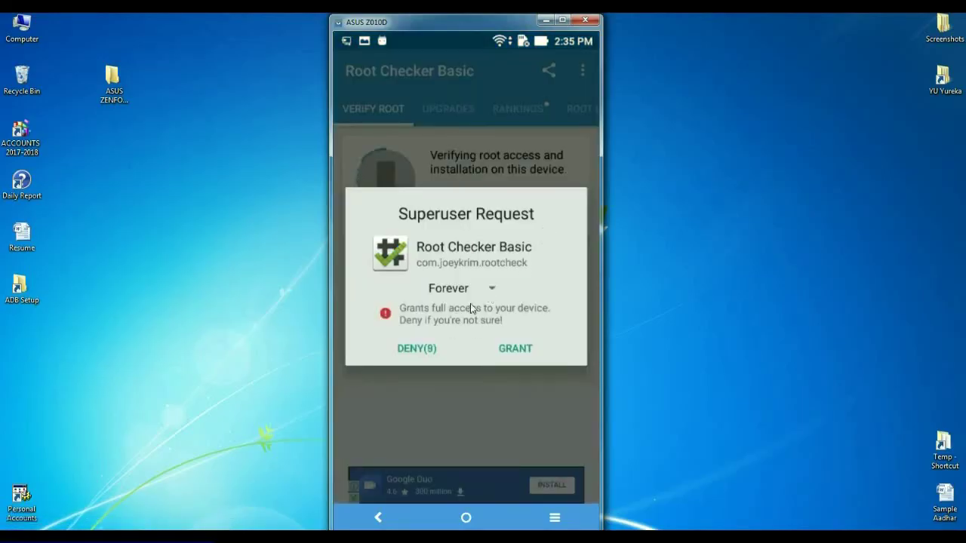
pyautogui.click(515, 350)
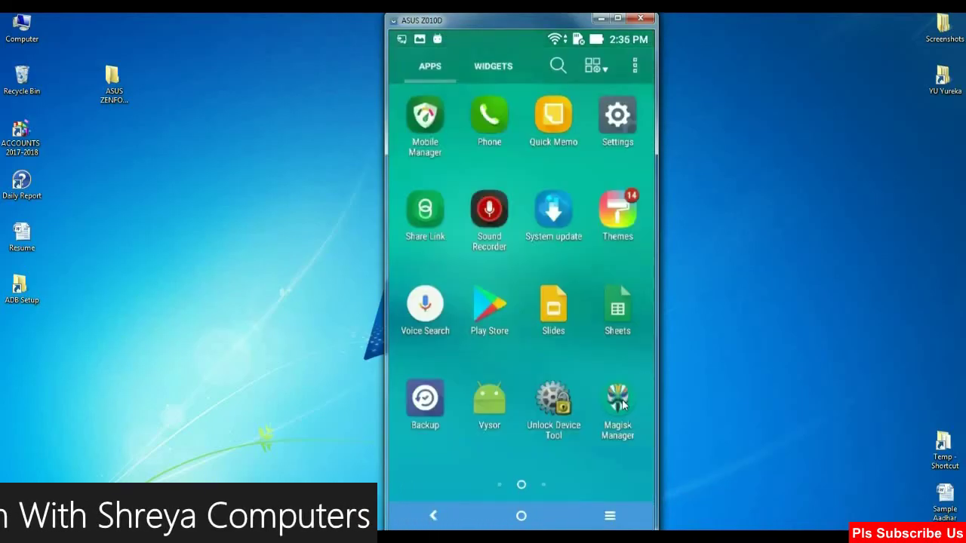
# Launch Magisk Manager from the phone's app drawer and dismiss its changelog popup.
pyautogui.click(622, 400)
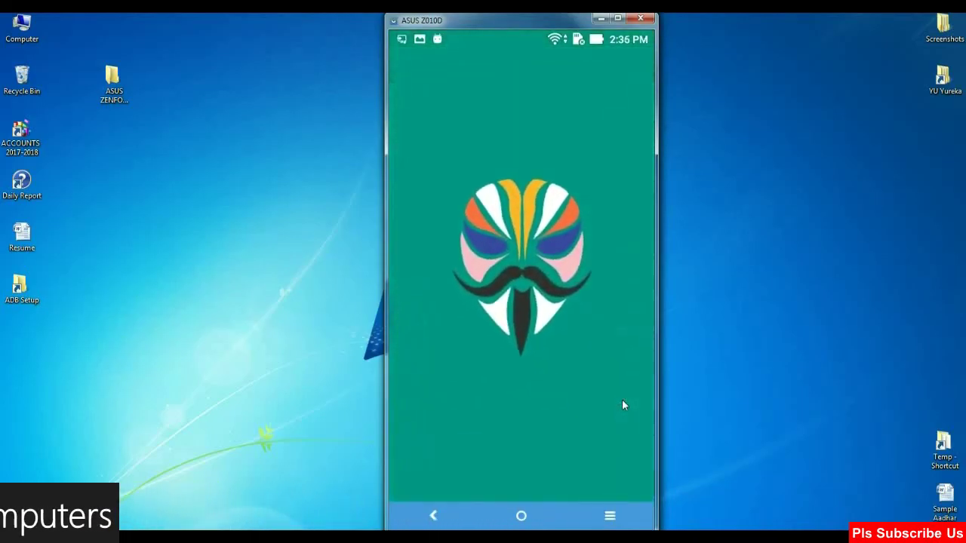
pyautogui.click(606, 404)
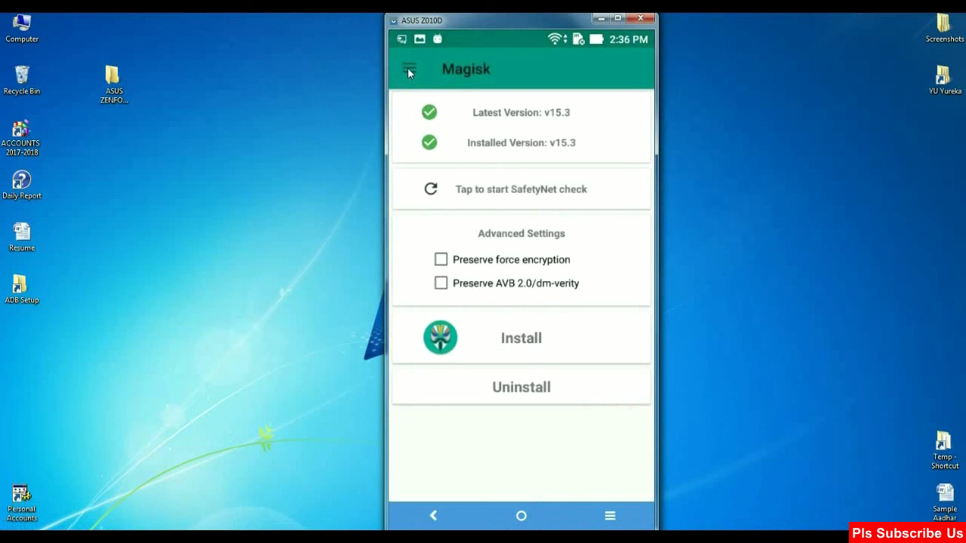